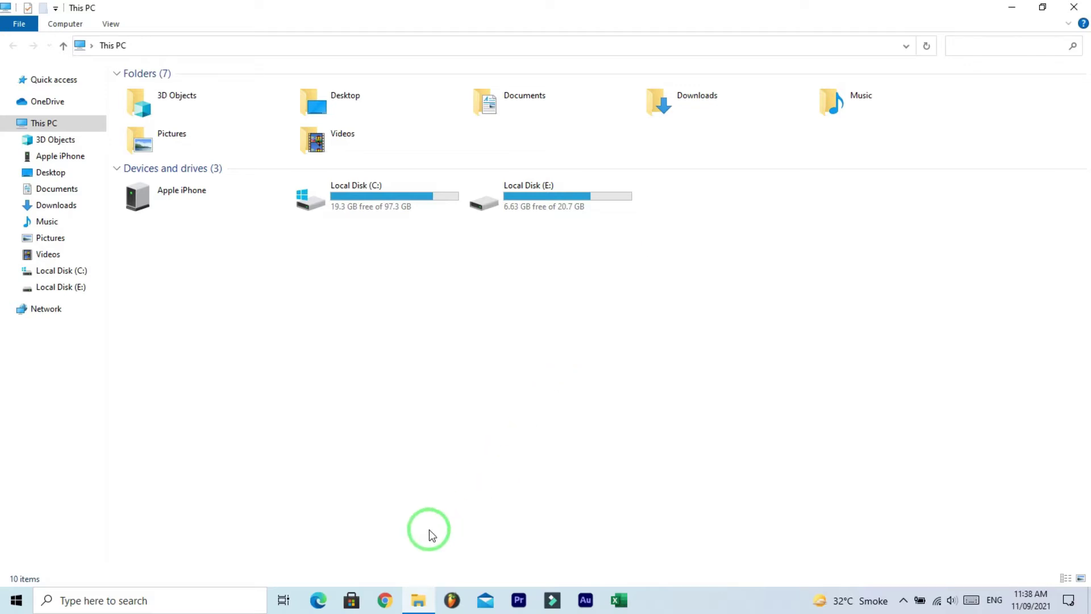
Switch to Chrome, search the web for "download google drive" and open the Google Drive download page
left_click(384, 600)
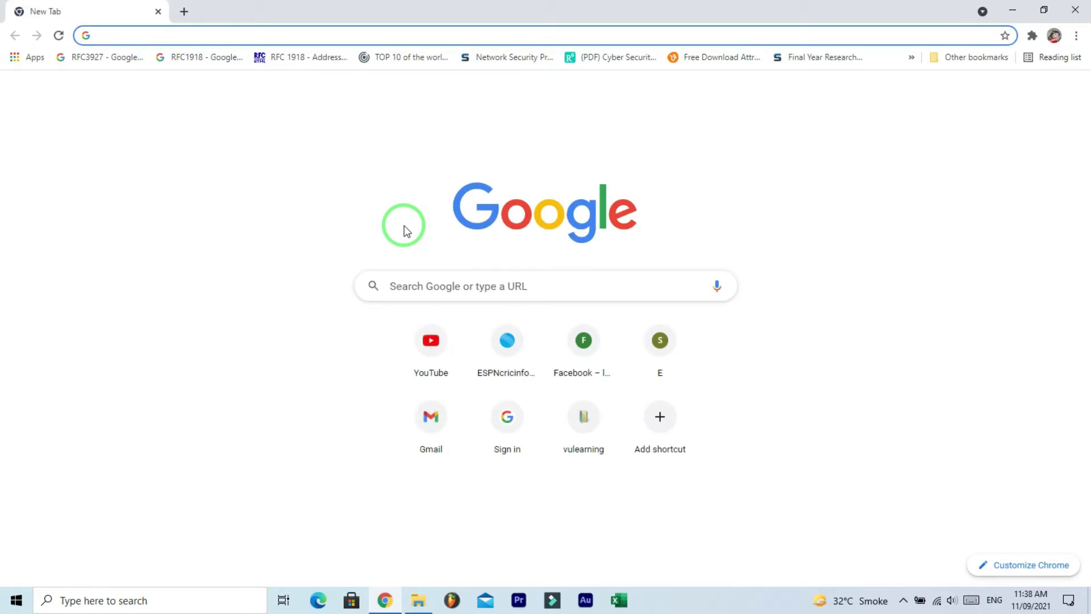
type("downloa")
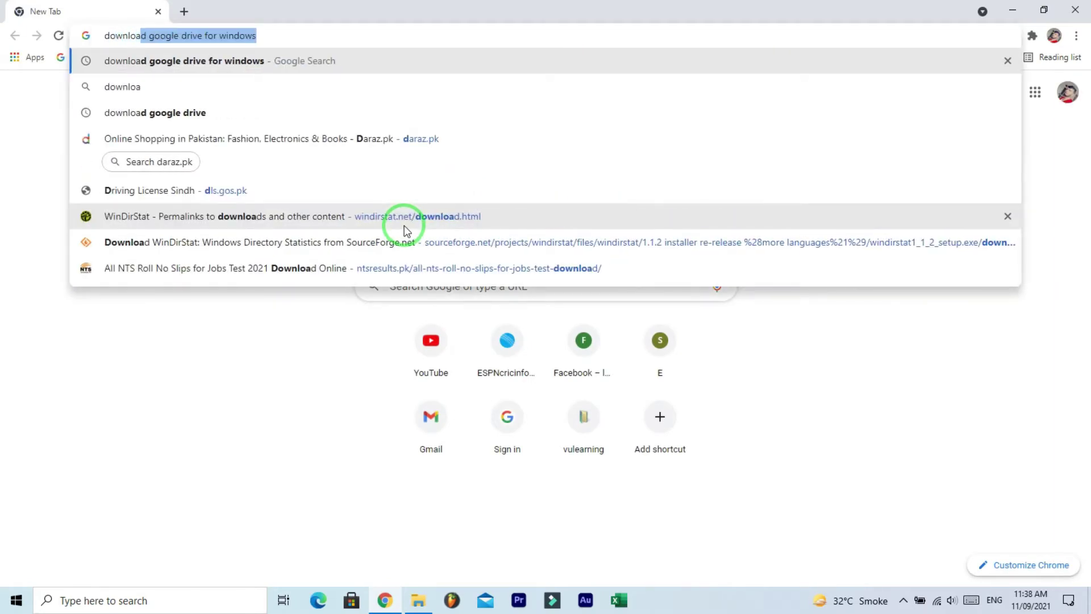
type("d google drive")
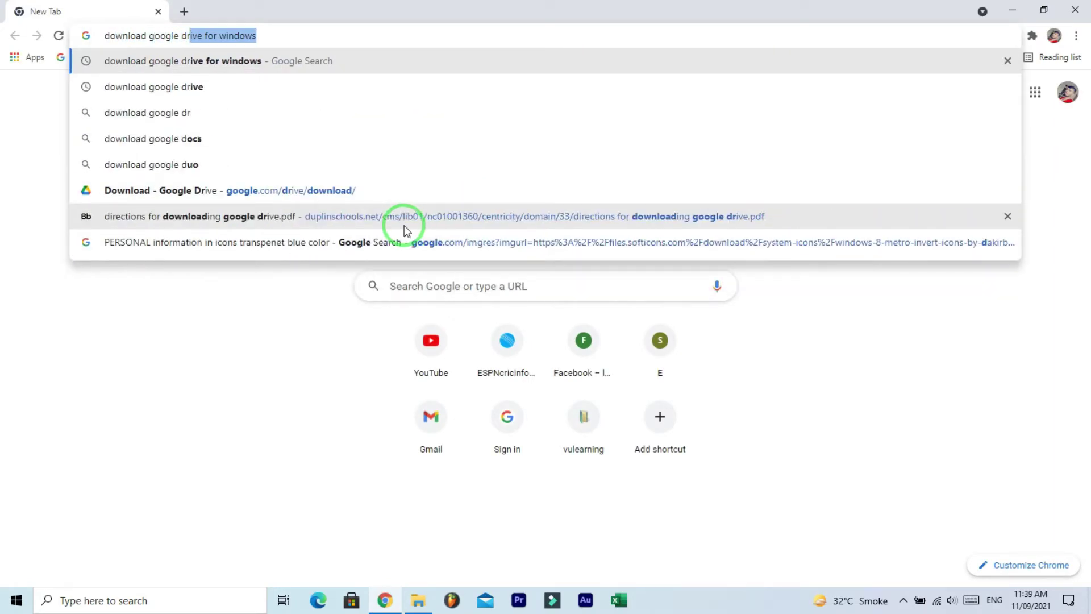
key("Return")
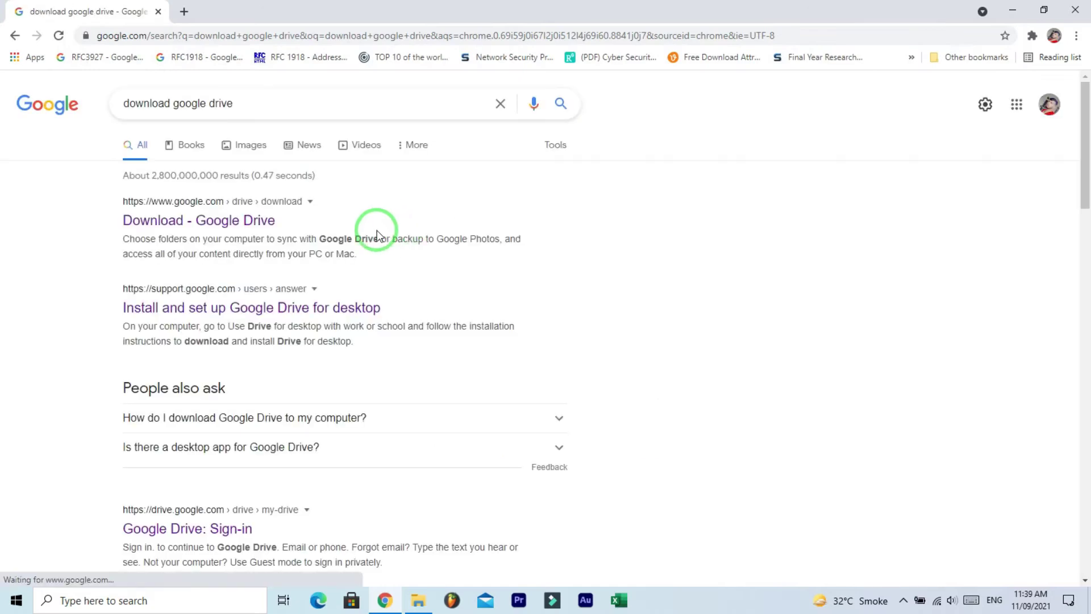
left_click(218, 222)
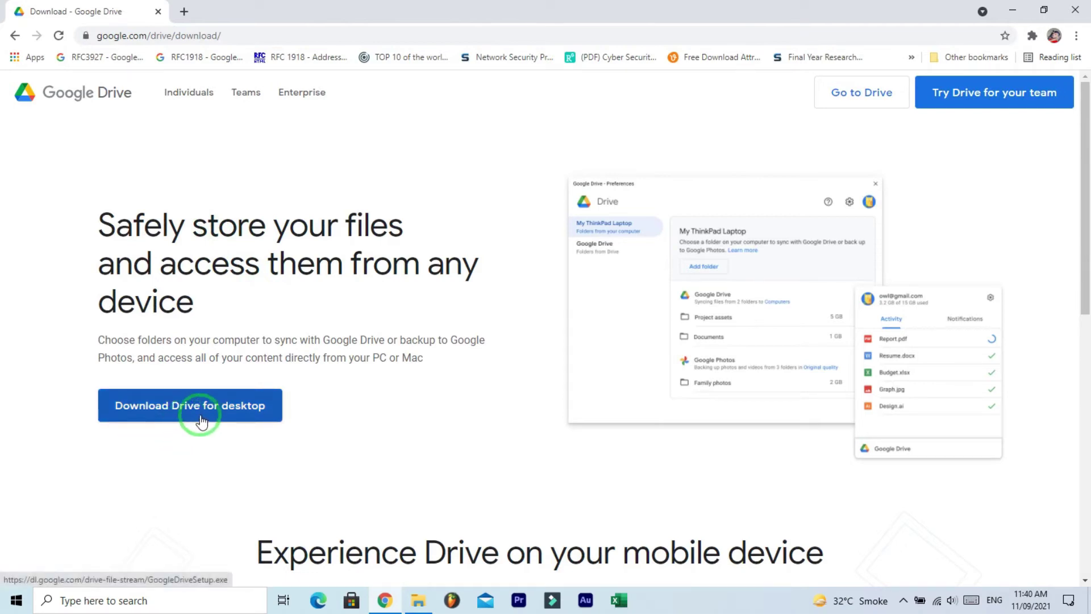
Download Drive for desktop and show the downloaded GoogleDriveSetup.exe in its folder
left_click(190, 422)
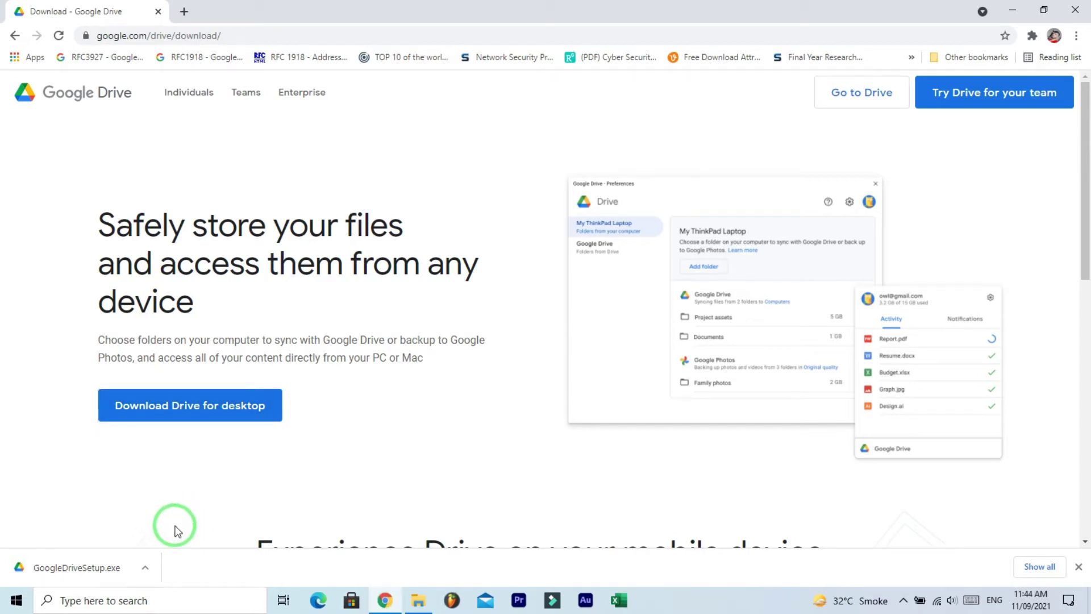
left_click(146, 568)
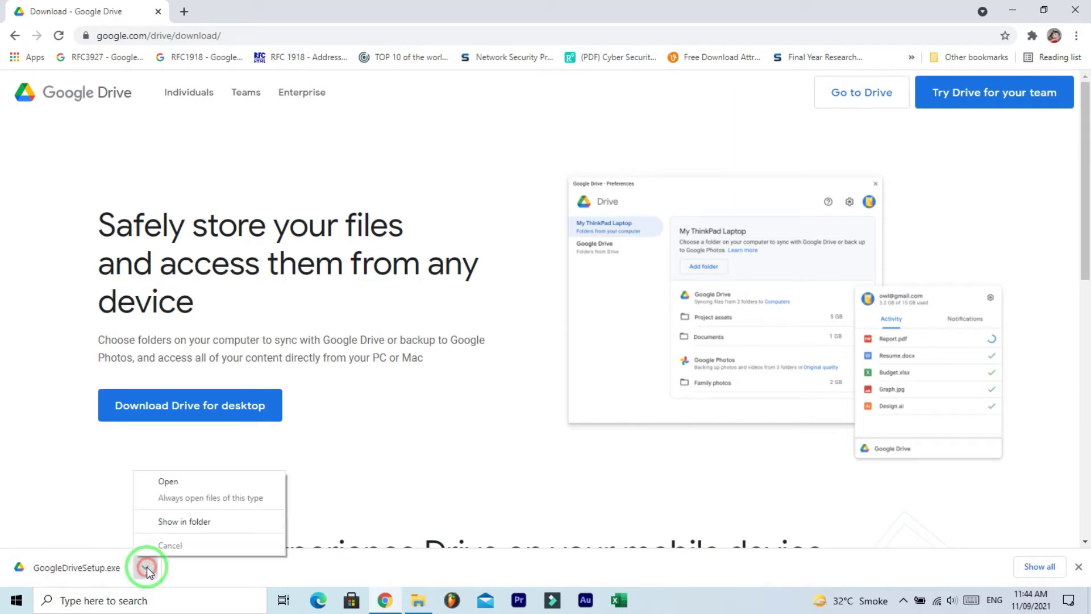
left_click(165, 522)
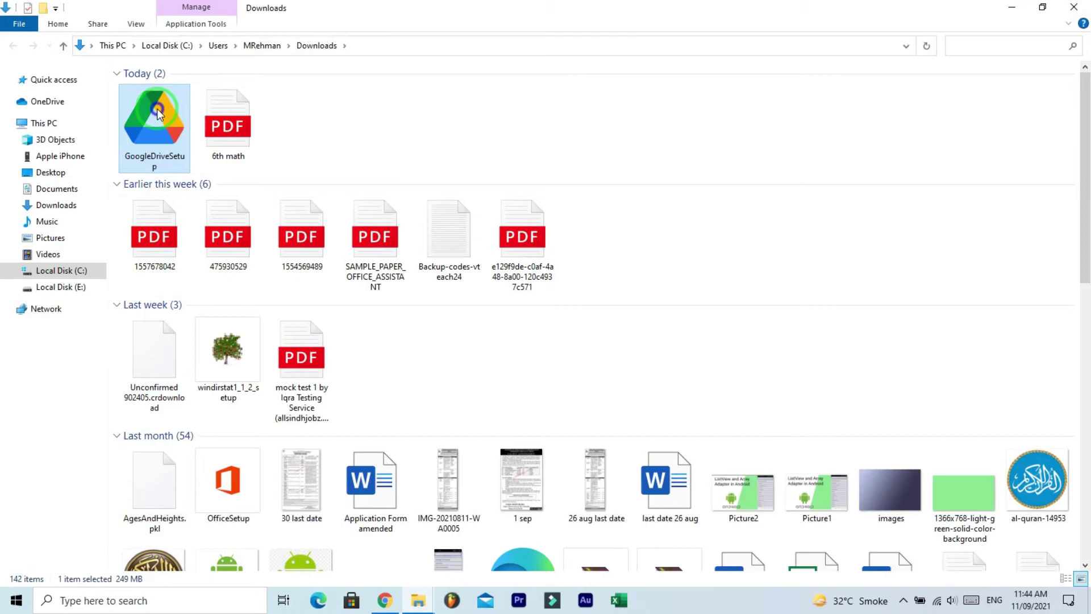
Run GoogleDriveSetup and install Google Drive with an application shortcut added to the desktop
right_click(187, 120)
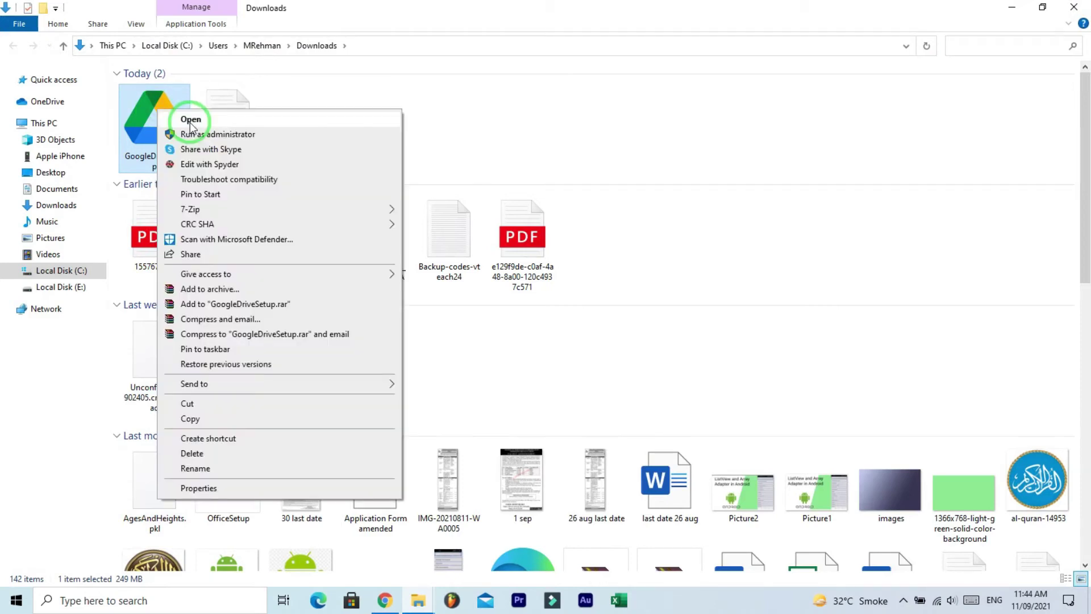
left_click(191, 121)
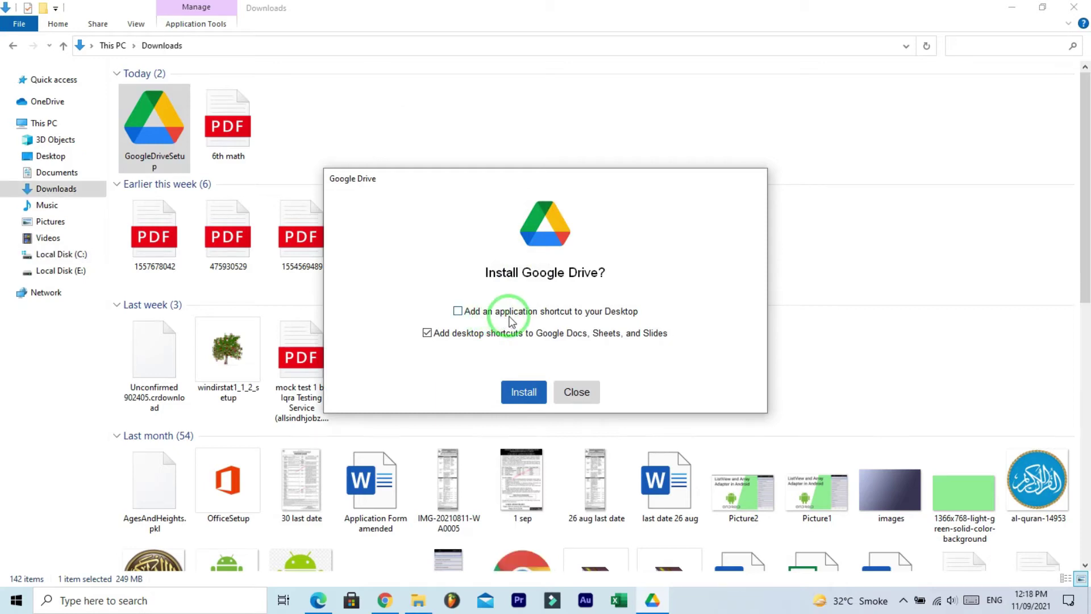
left_click(458, 311)
left_click(524, 393)
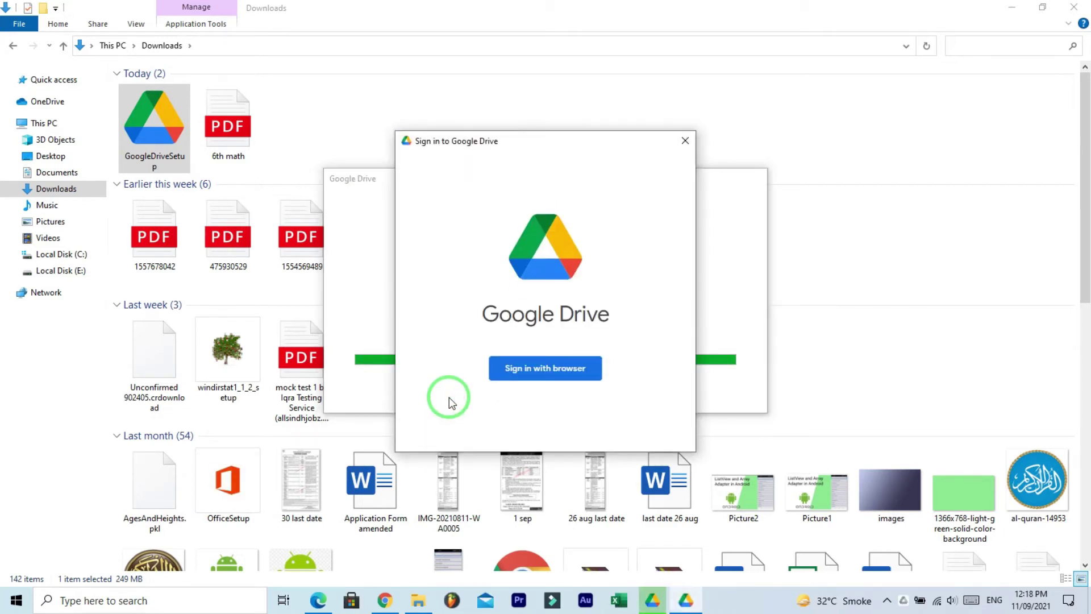
Sign in to Google Drive for desktop through the browser, using the first listed Google account
left_click(544, 370)
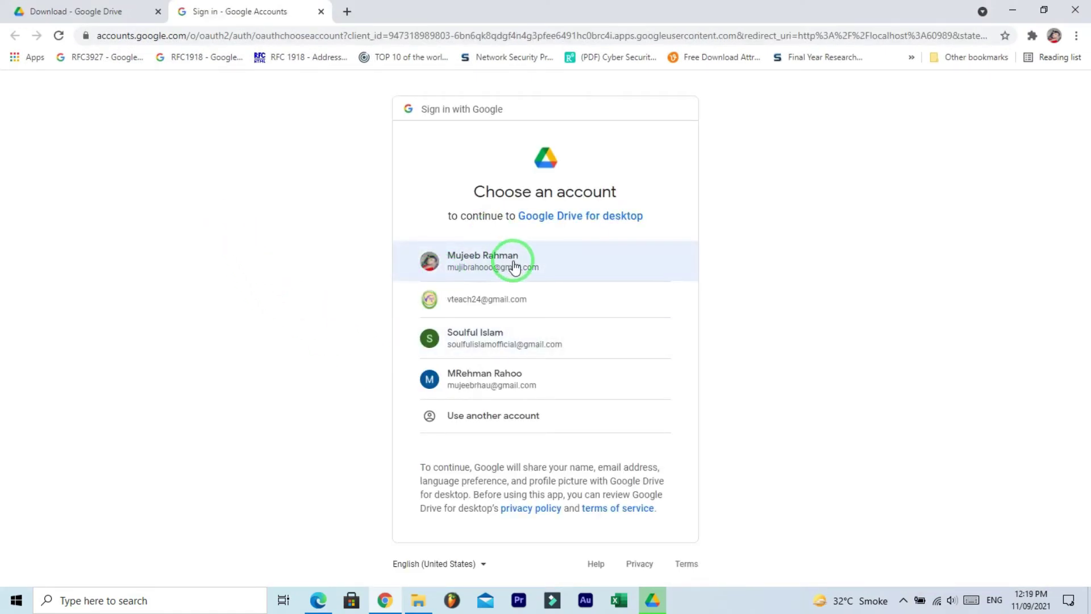
left_click(496, 265)
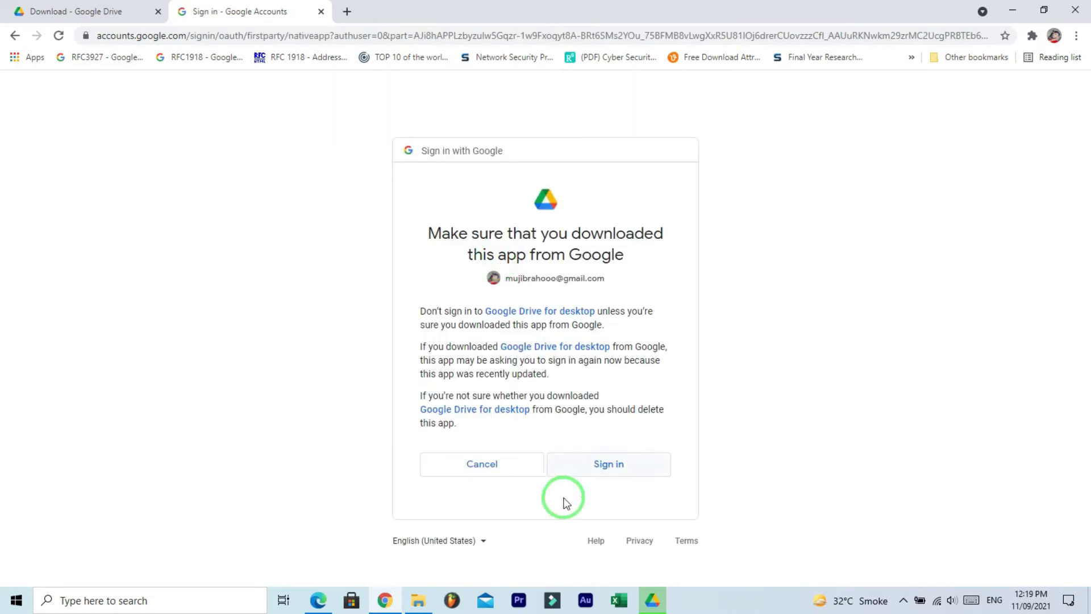
left_click(604, 477)
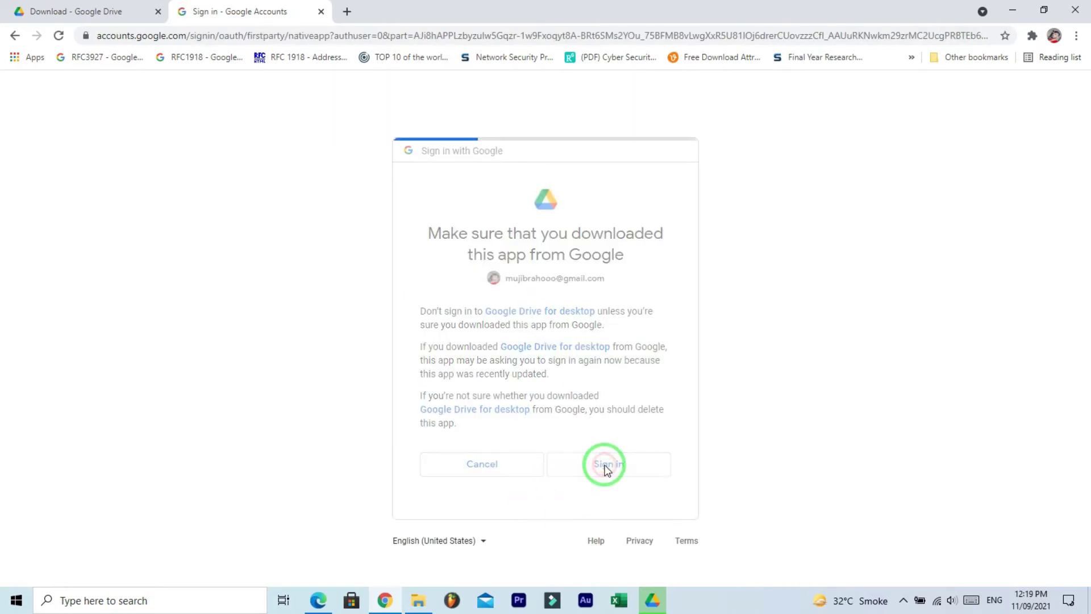
Switch to File Explorer, dismiss the Google Drive loading notice and open My Drive on Google Drive (G:)
left_click(419, 601)
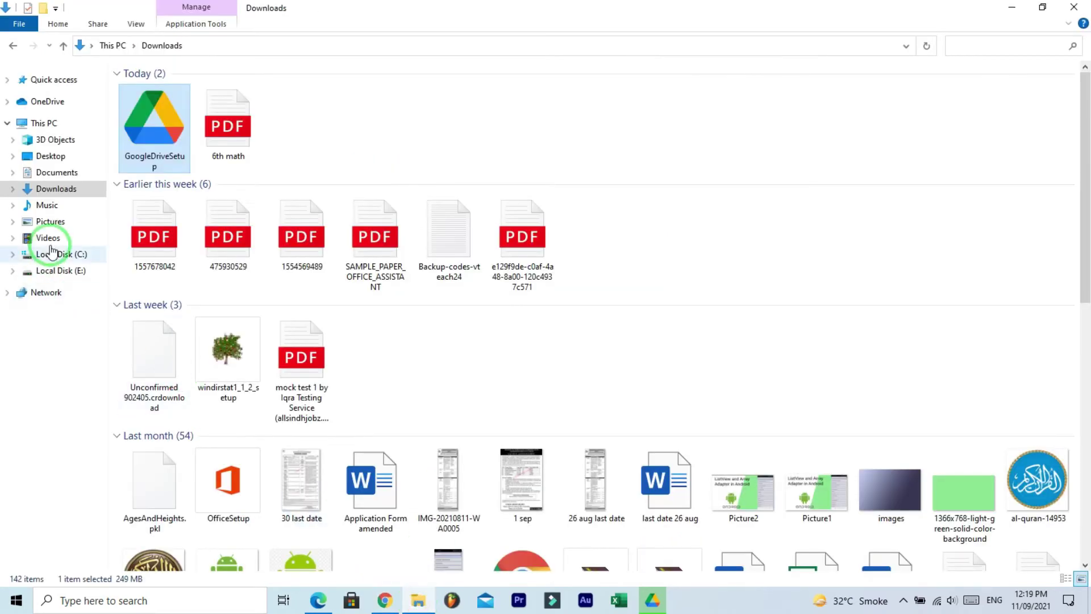
left_click(50, 129)
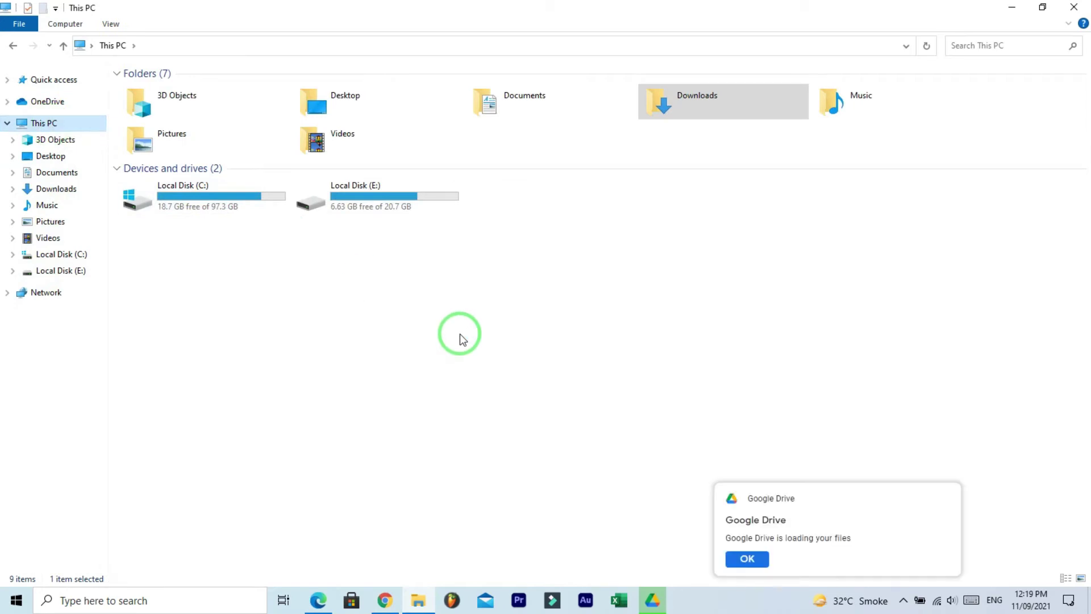
left_click(746, 558)
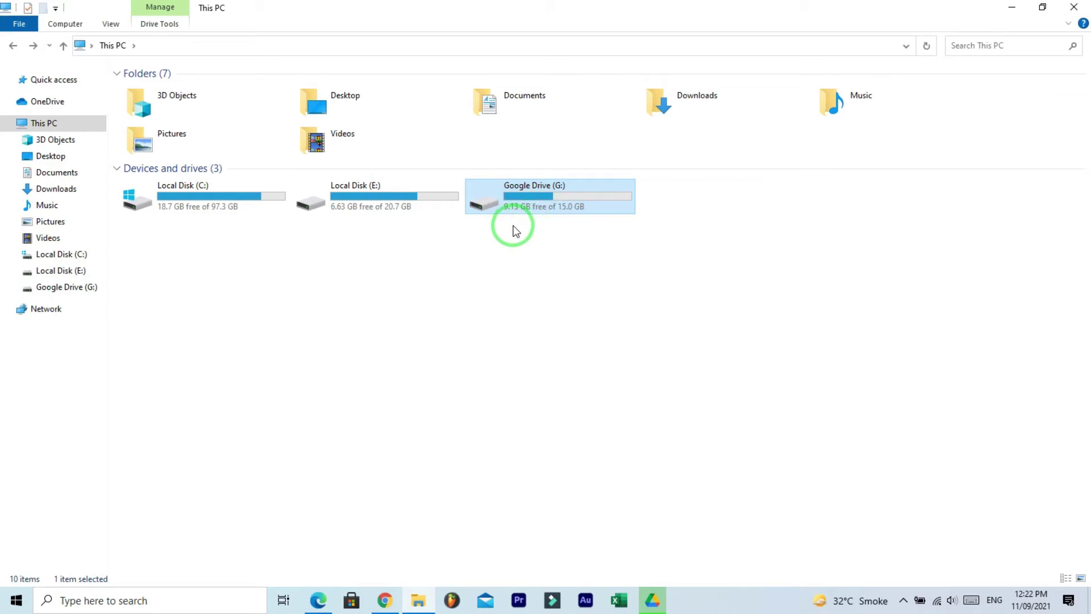
double_click(539, 197)
double_click(159, 89)
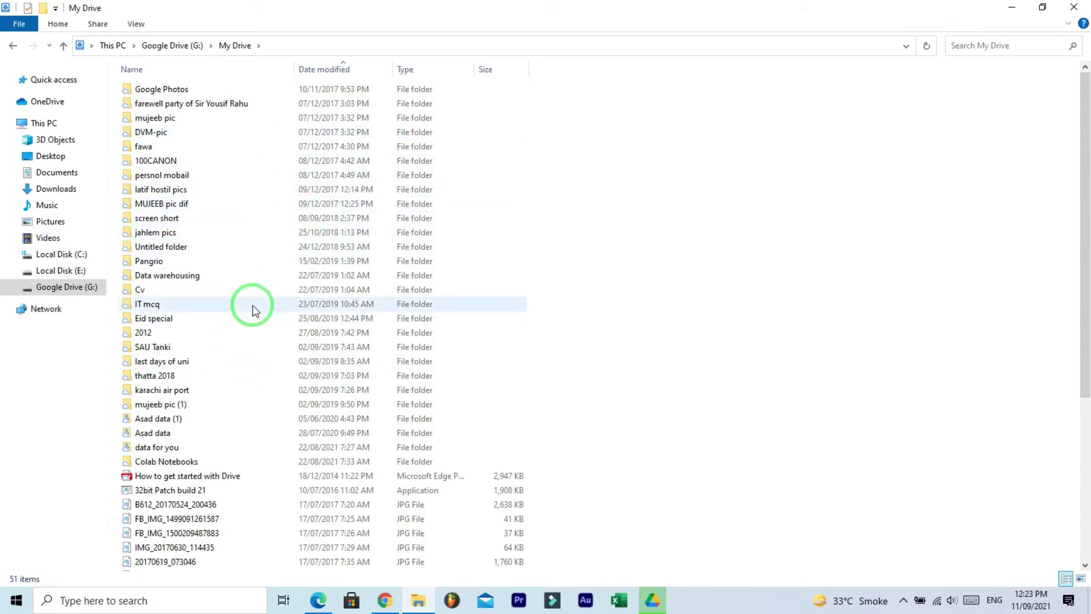
Switch to Chrome and open the Google Drive website's My Drive in a new tab
left_click(420, 602)
left_click(347, 11)
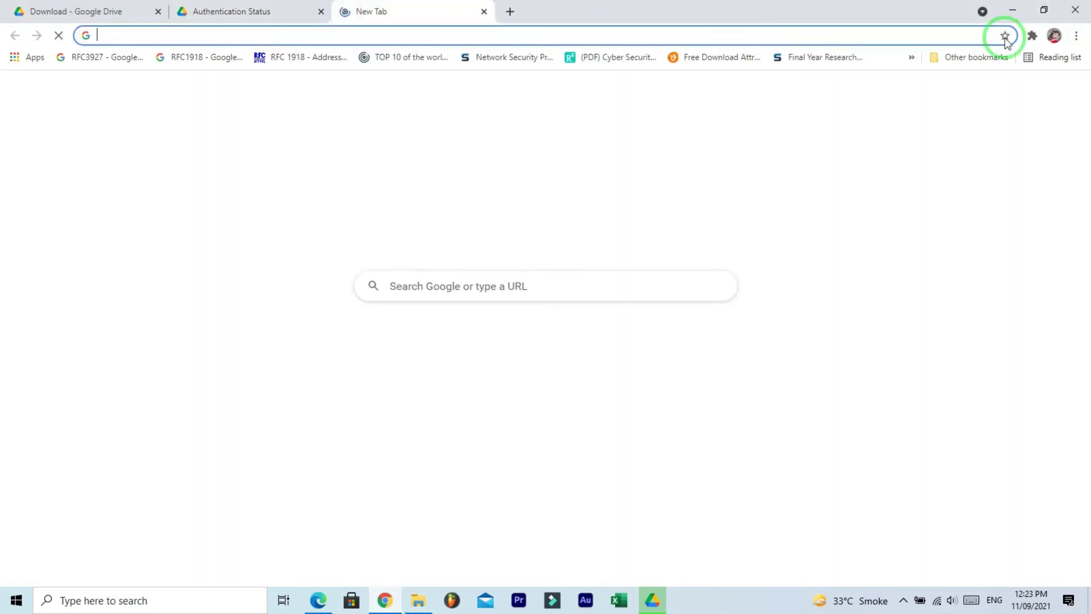
left_click(1035, 91)
left_click(911, 347)
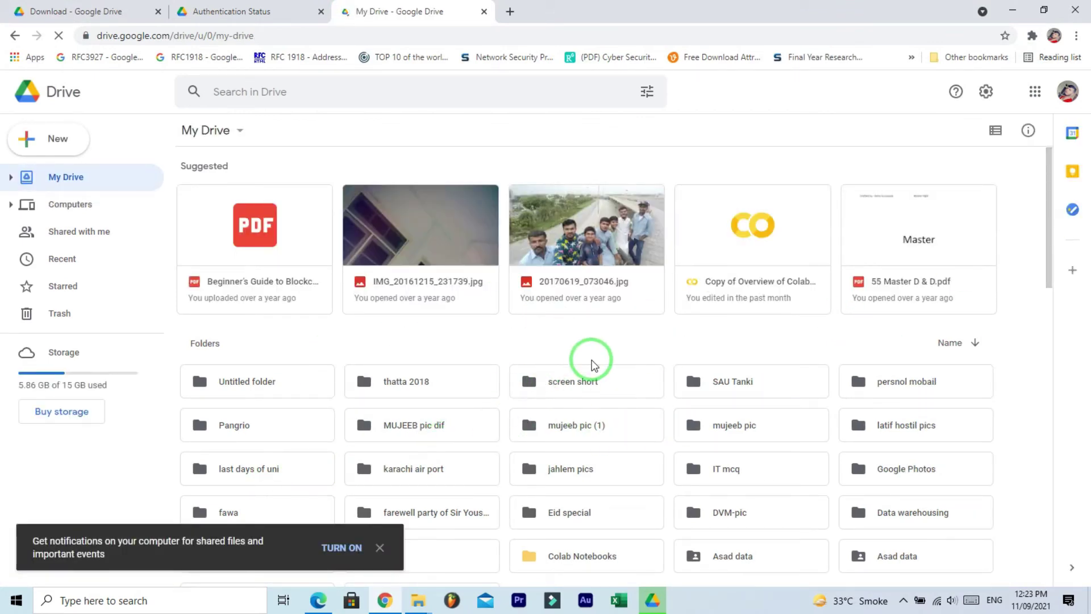
Return to File Explorer and create a new folder named VTeach24 in My Drive on Google Drive (G:)
key("alt+Tab")
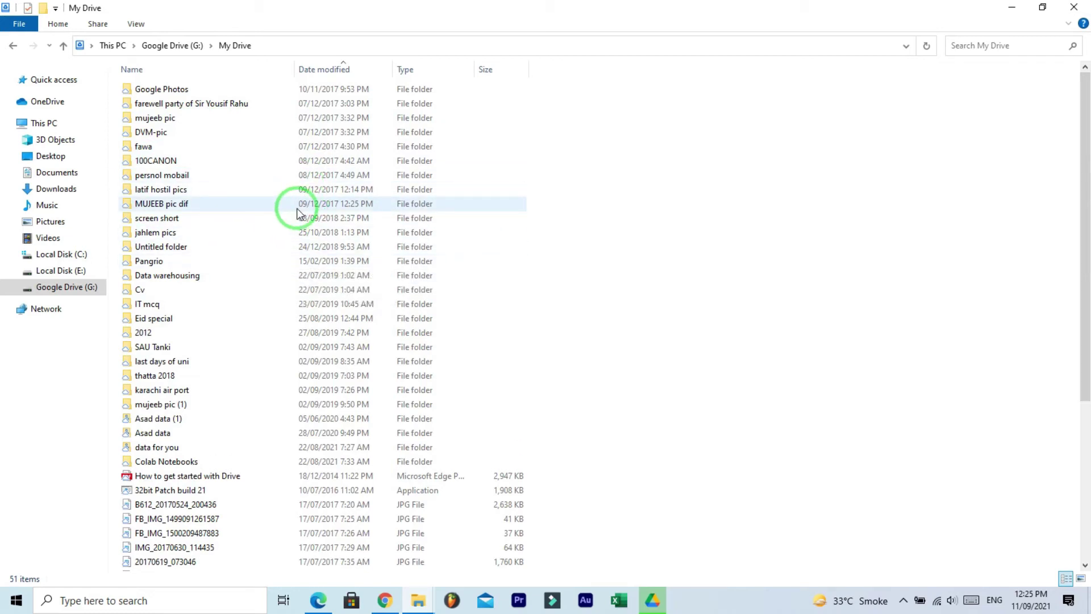
right_click(566, 143)
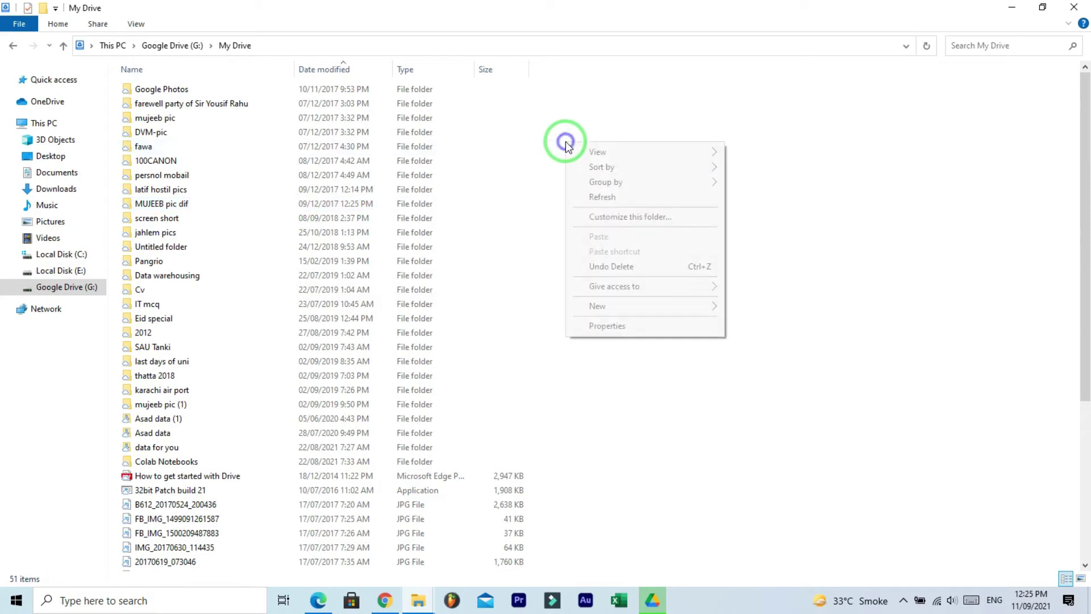
left_click(708, 307)
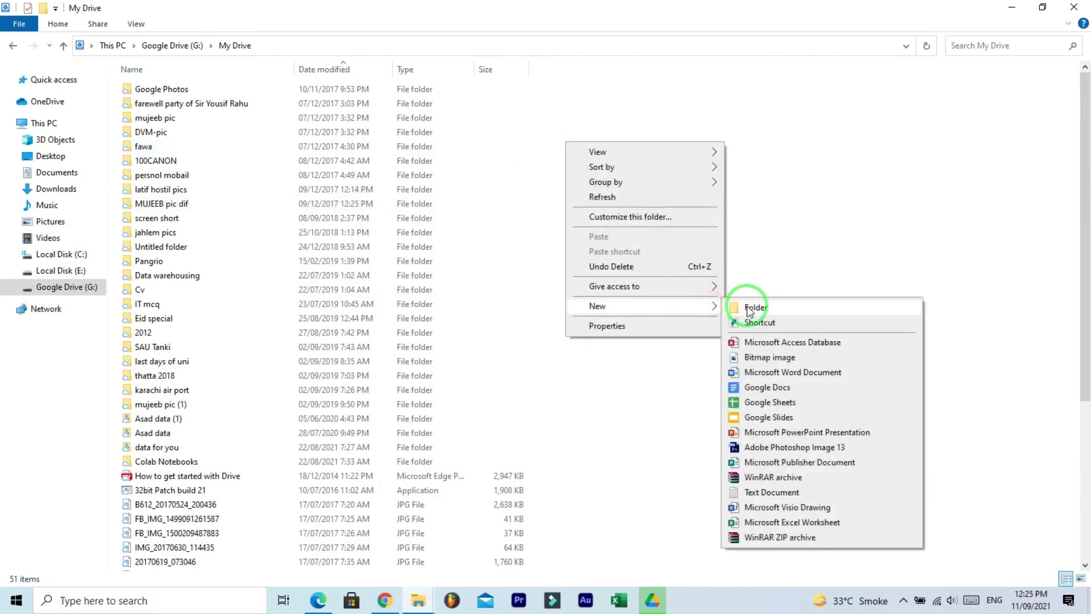
left_click(749, 309)
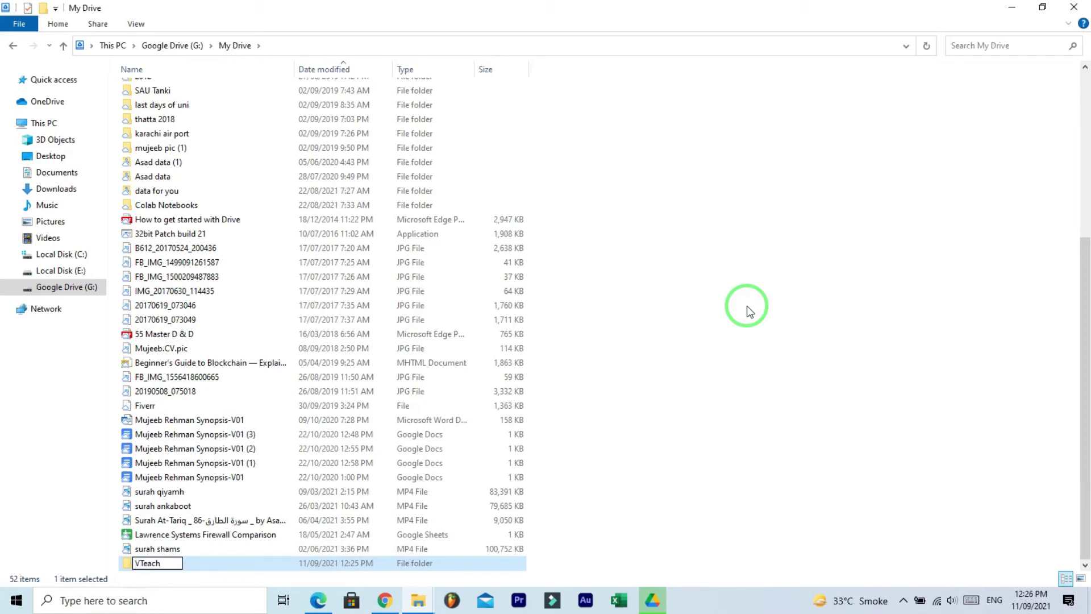
left_click(749, 308)
Refresh My Drive in Chrome and compare the VTeach24 folder there with the one in File Explorer
left_click(386, 600)
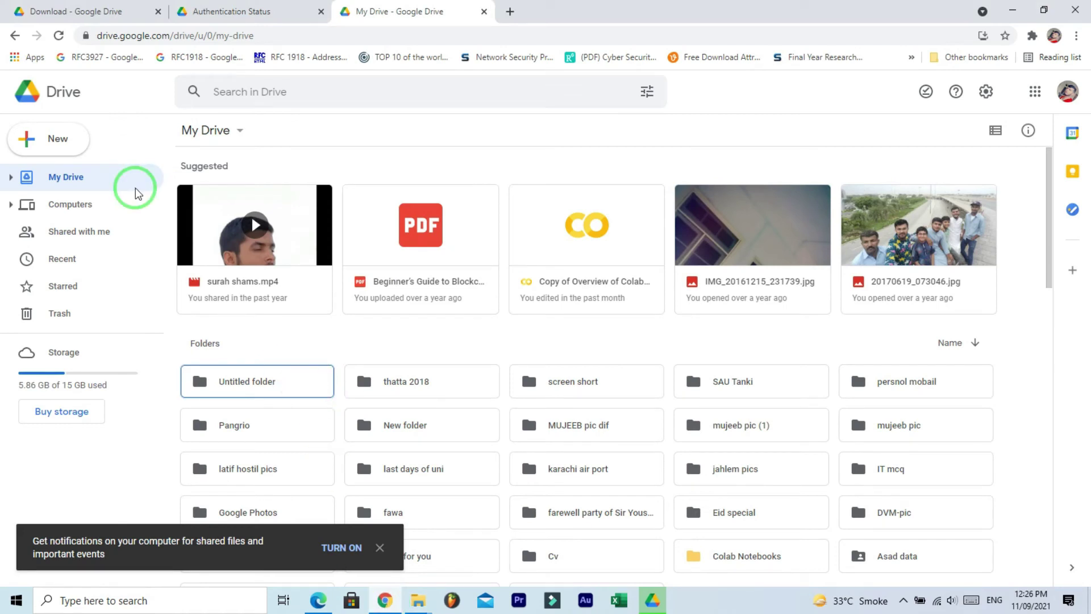
left_click(58, 36)
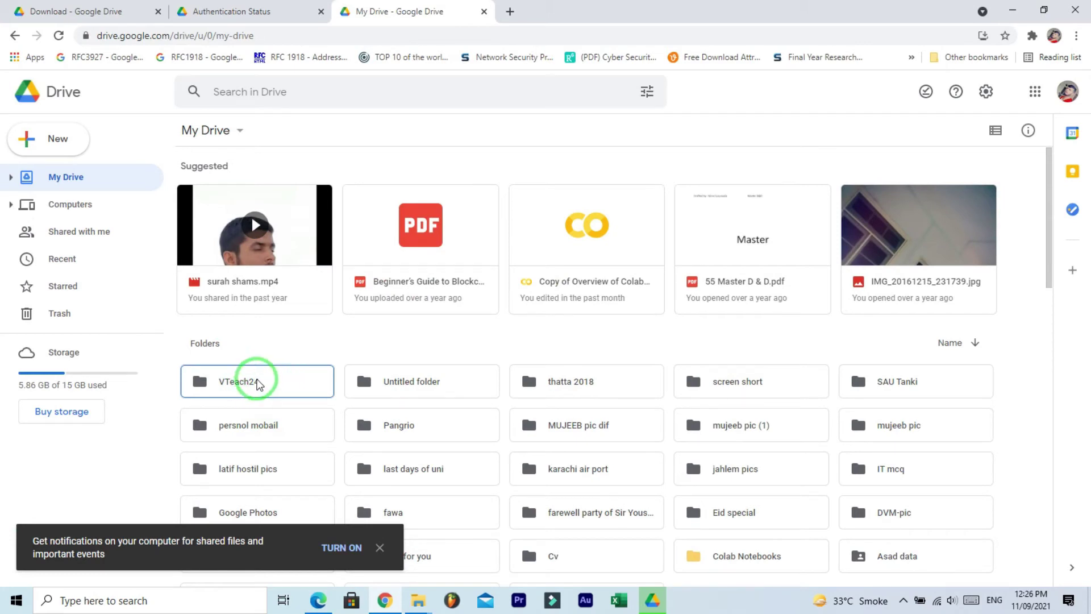
key("alt+Tab")
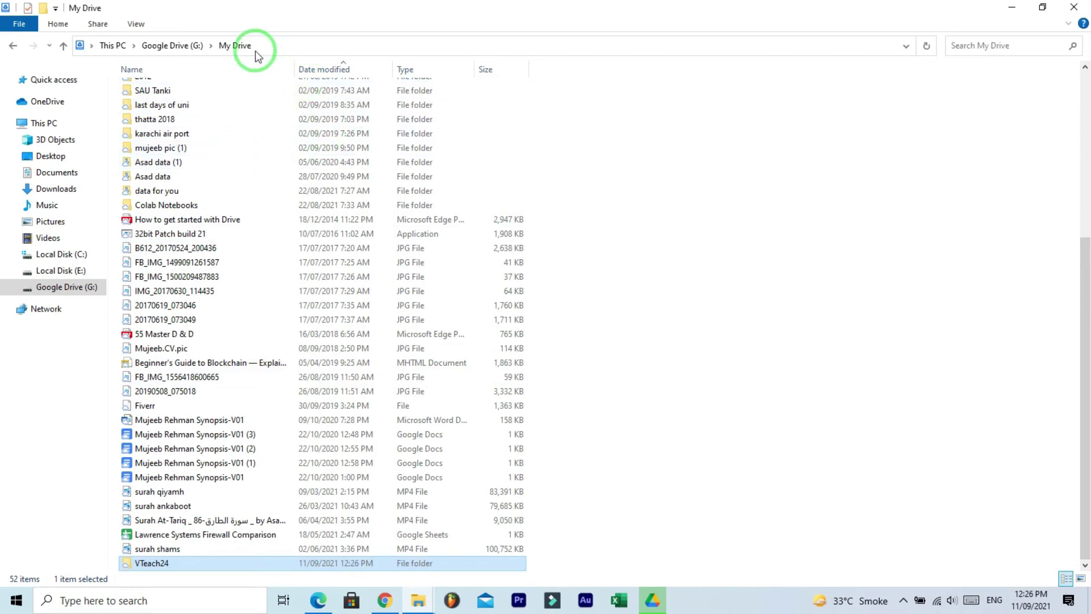
left_click(480, 347)
key("alt+Tab")
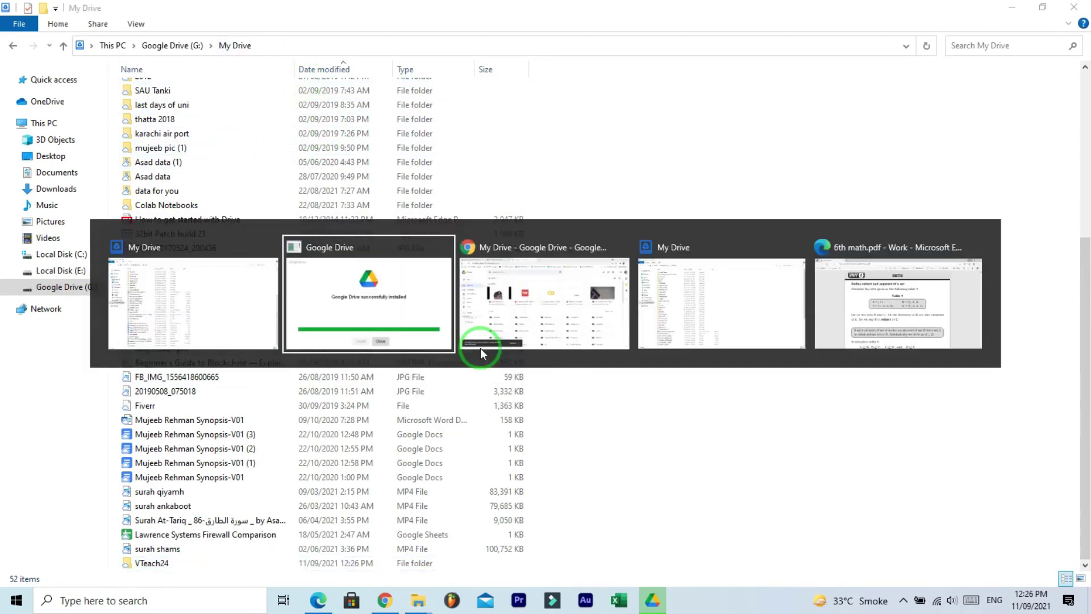
key("alt+Tab")
key("Tab")
left_click(245, 387)
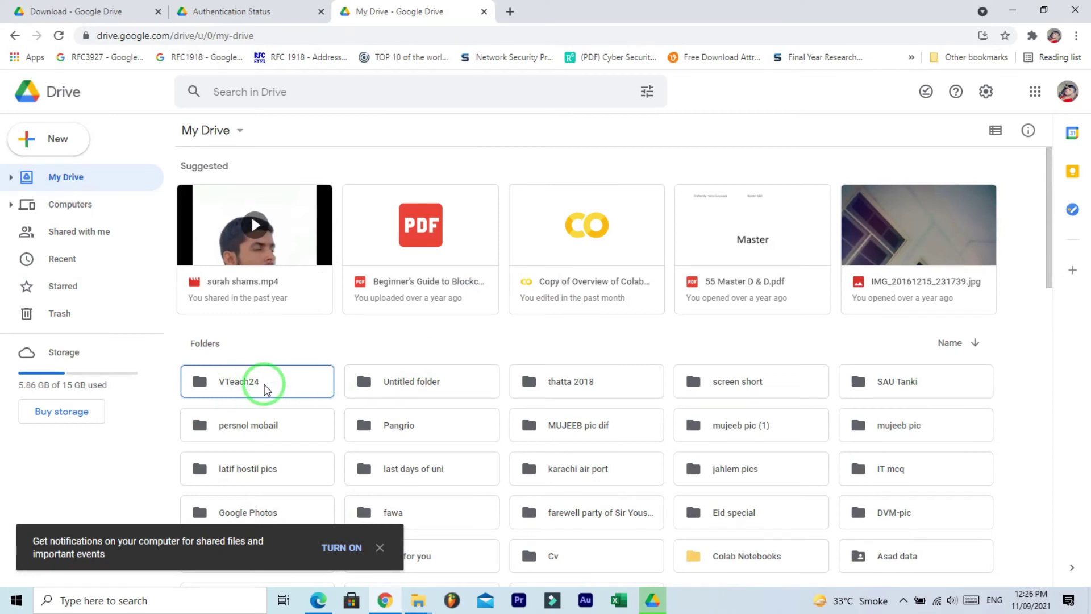
Minimize the open windows to reach the desktop and close the Google Drive installer
left_click(1013, 10)
left_click(1012, 9)
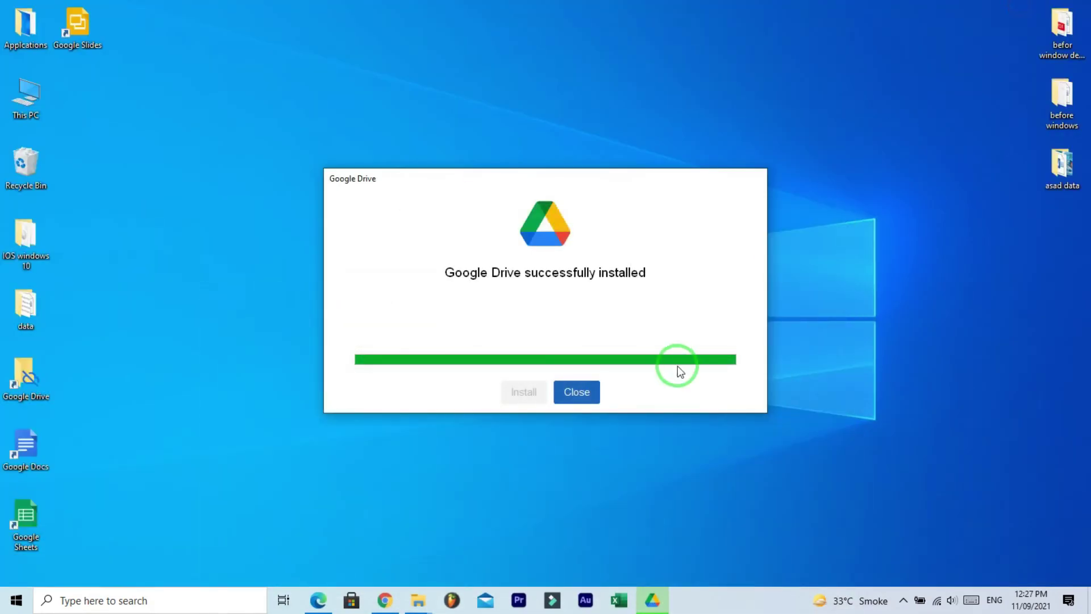
left_click(577, 392)
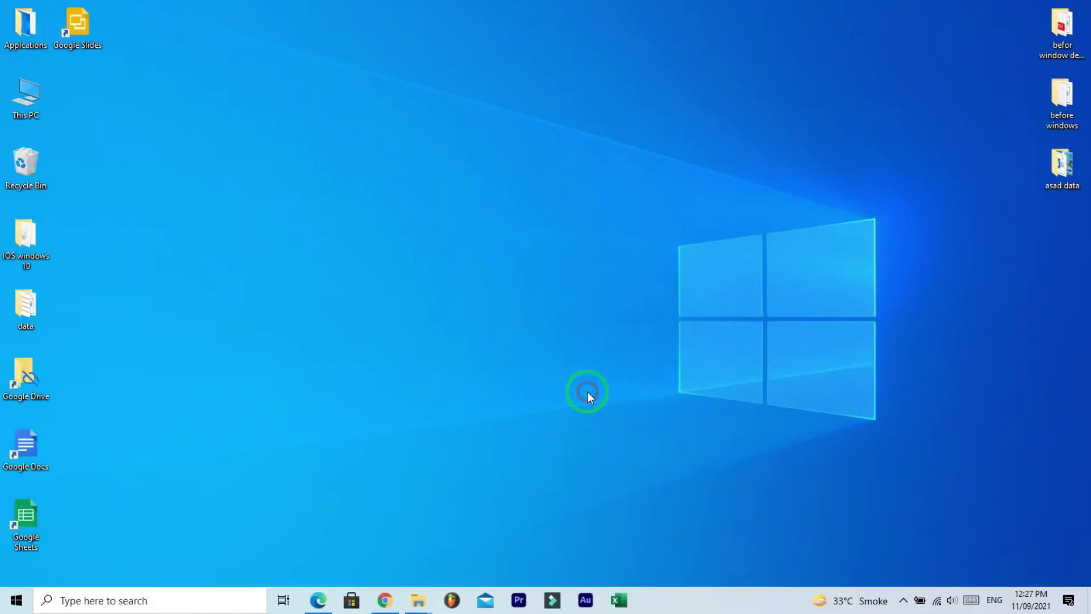
right_click(371, 169)
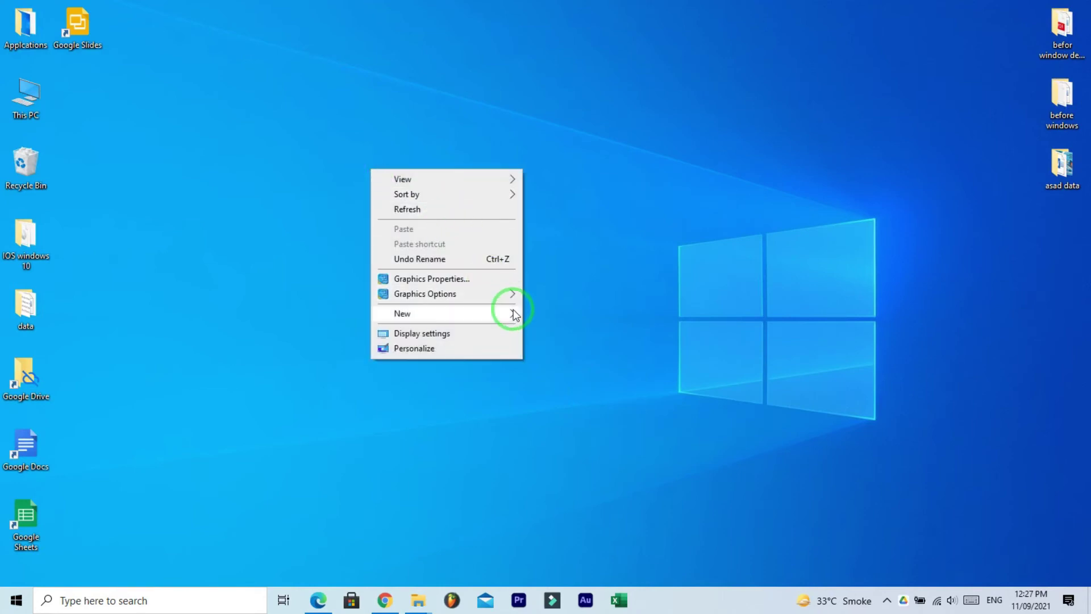
mouse_move(513, 314)
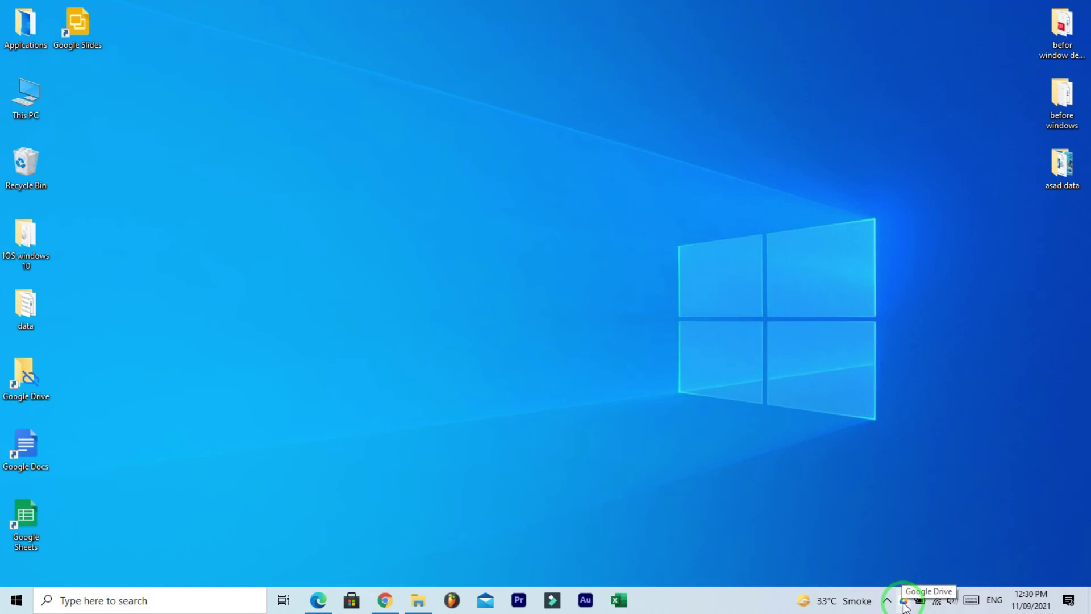
Open the Google Drive status window and review its sync activity and notifications
left_click(905, 603)
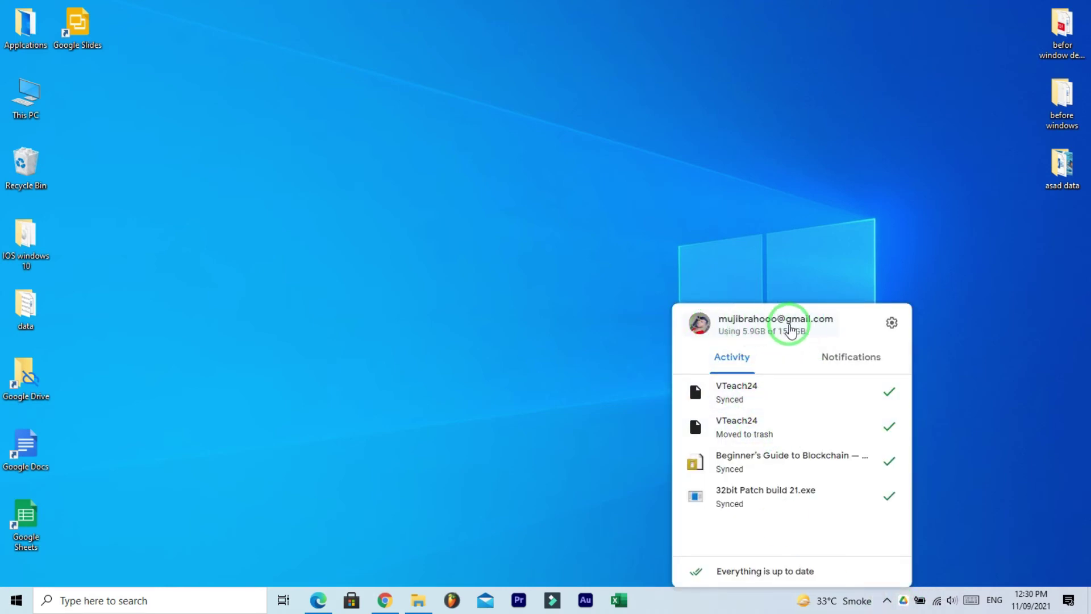
left_click(840, 360)
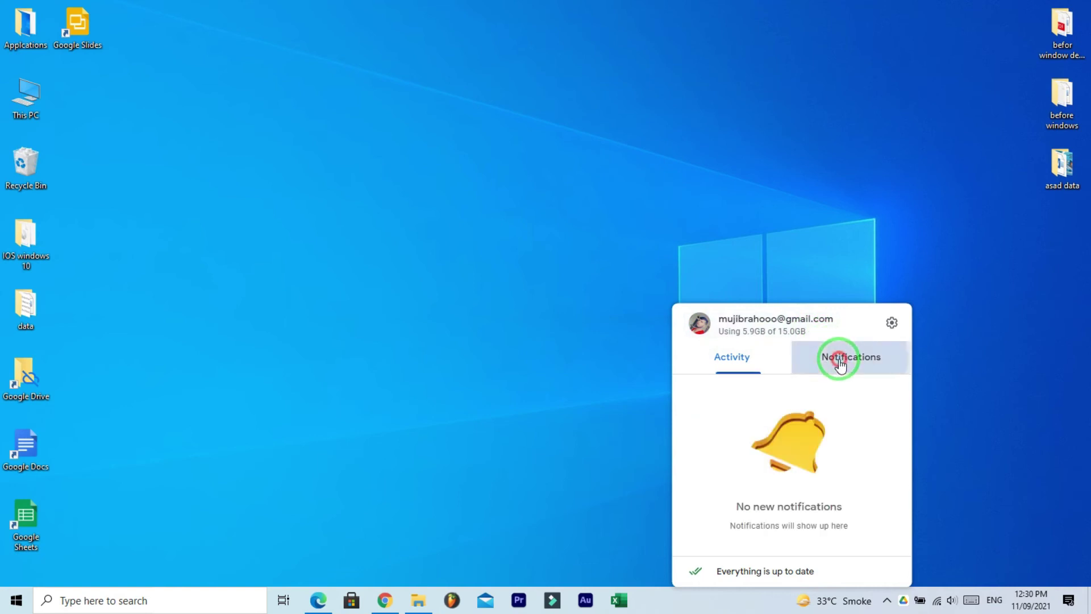
Open Google Drive Preferences from the status window and review the signed-in account and the My Drive syncing options
left_click(747, 363)
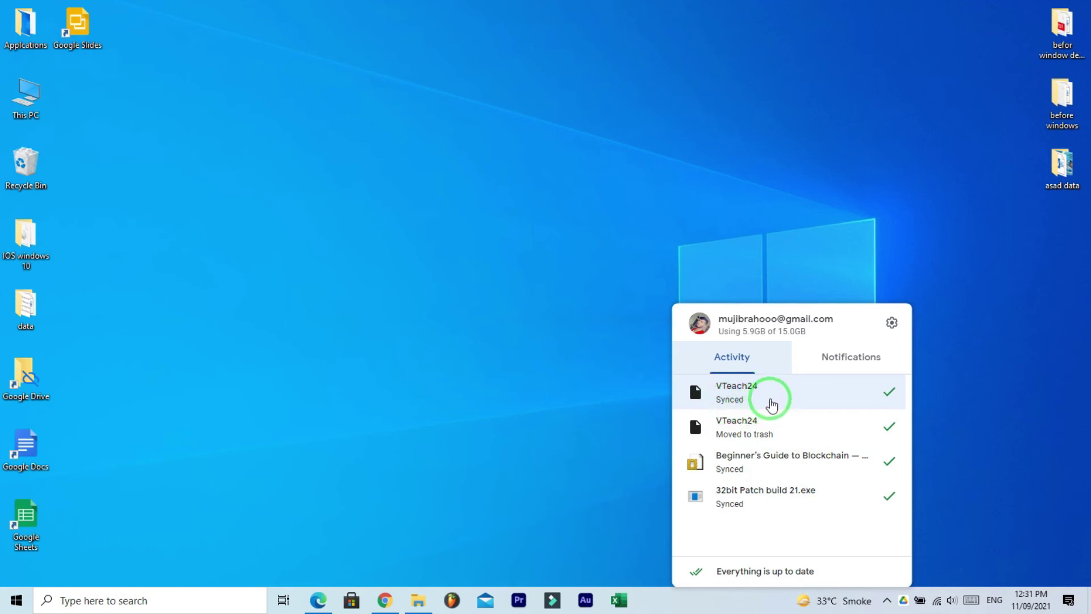
left_click(890, 323)
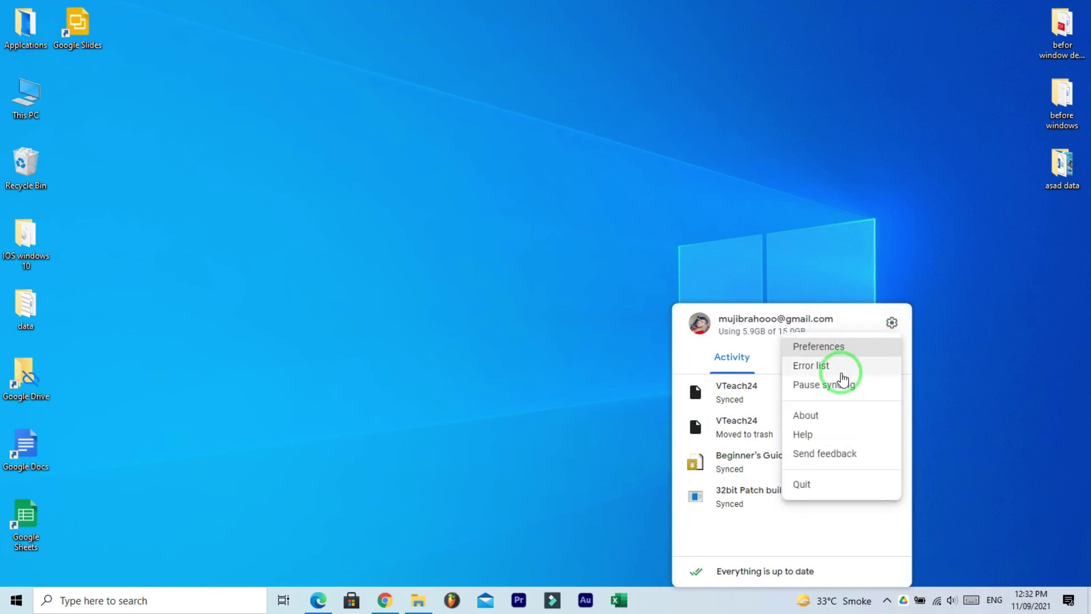
left_click(809, 348)
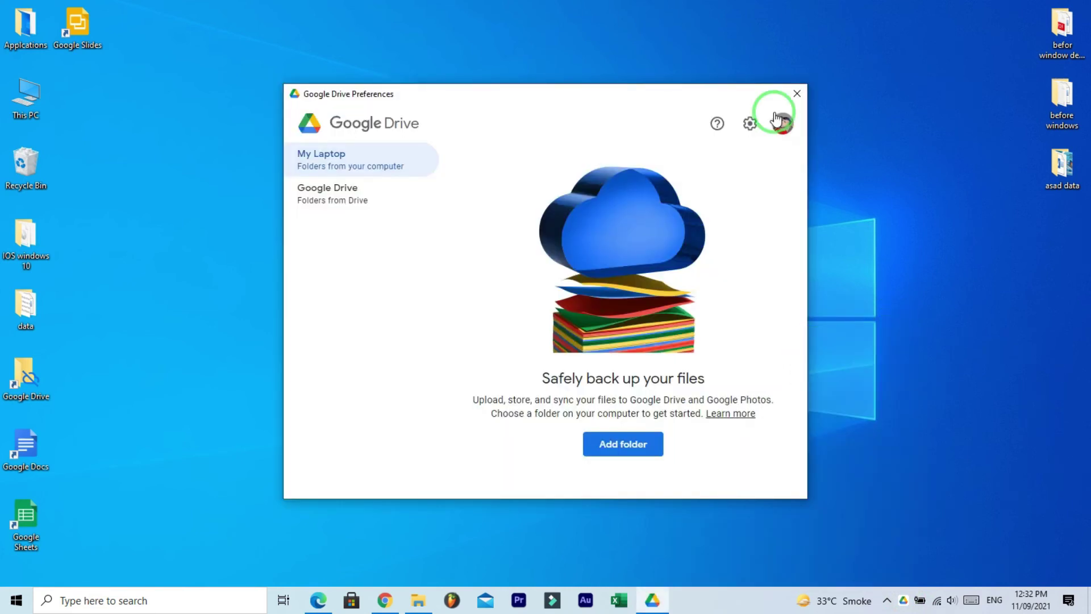
left_click(782, 121)
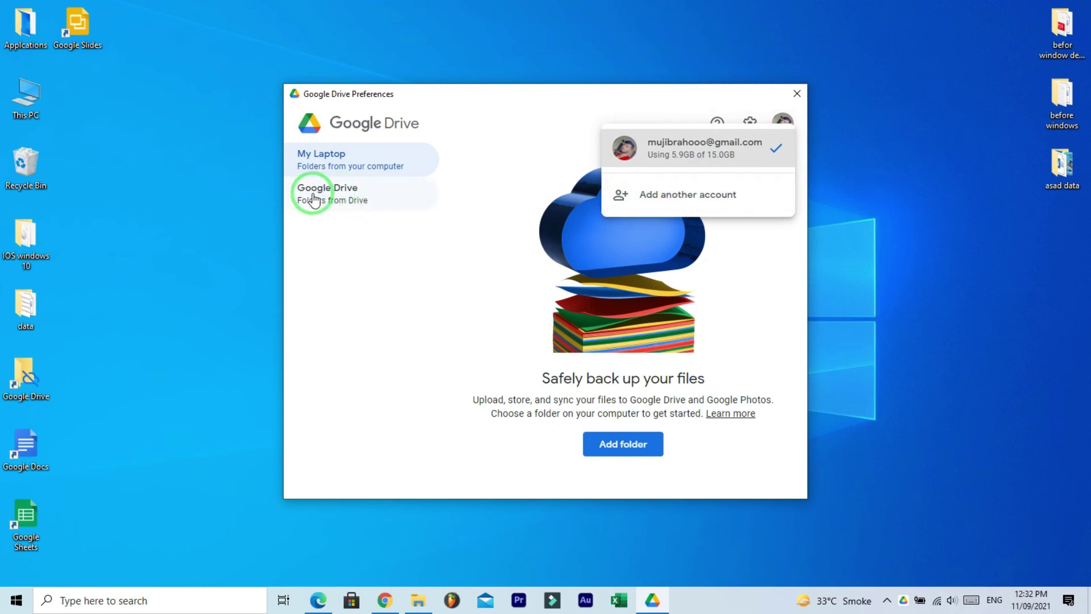
left_click(346, 204)
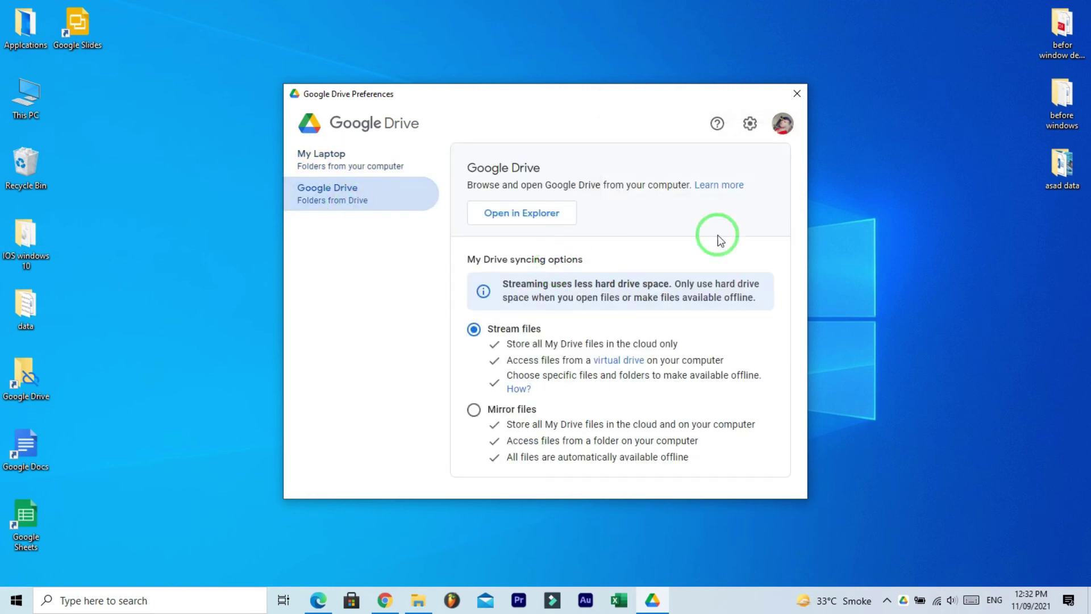
Open This PC and reposition the Google Drive Preferences window to check the Google Drive entry among the drives
double_click(26, 94)
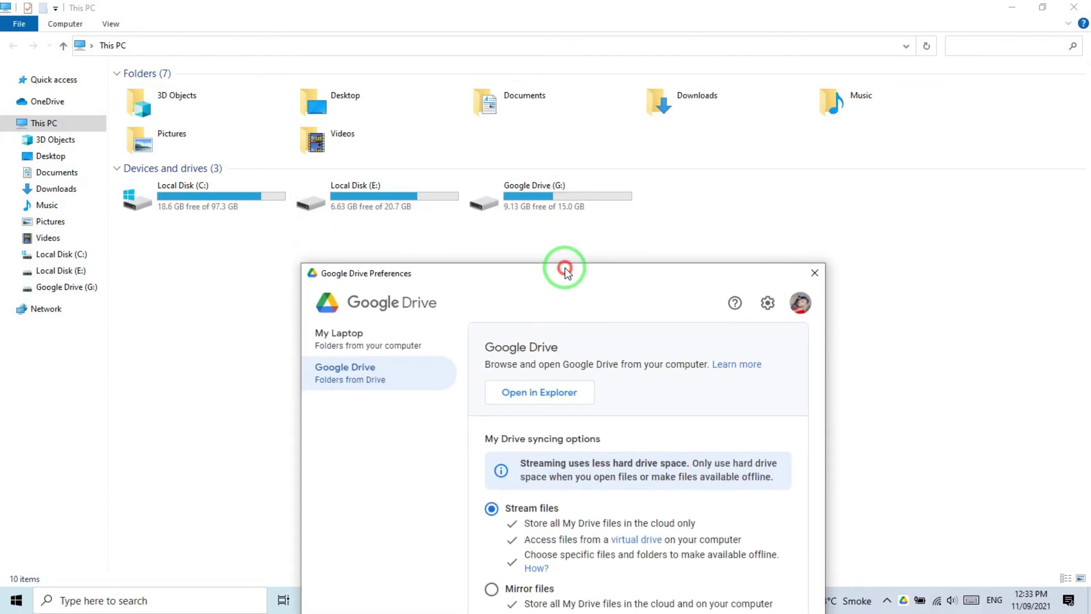
left_click(526, 192)
left_click_drag(558, 279, 544, 153)
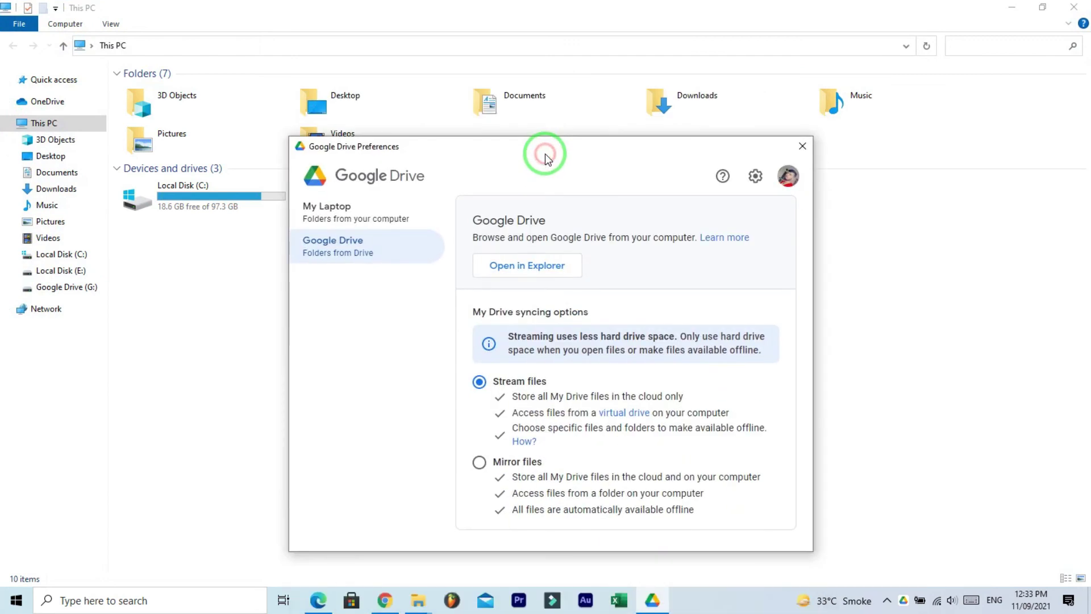
Set the Google Drive drive letter to H in the settings, save the change and postpone the restart
left_click(756, 177)
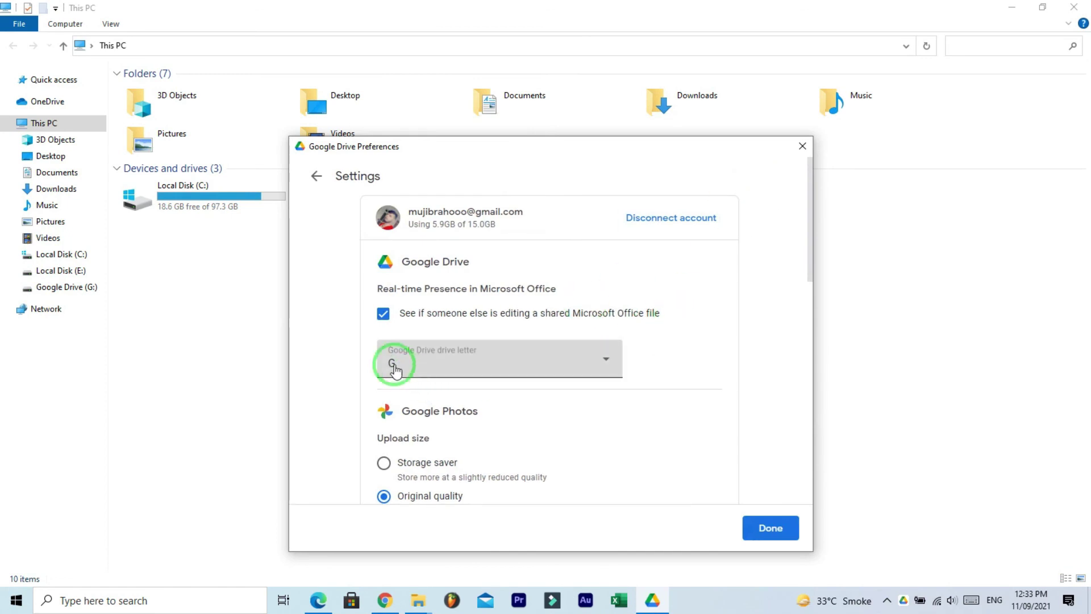
left_click(497, 370)
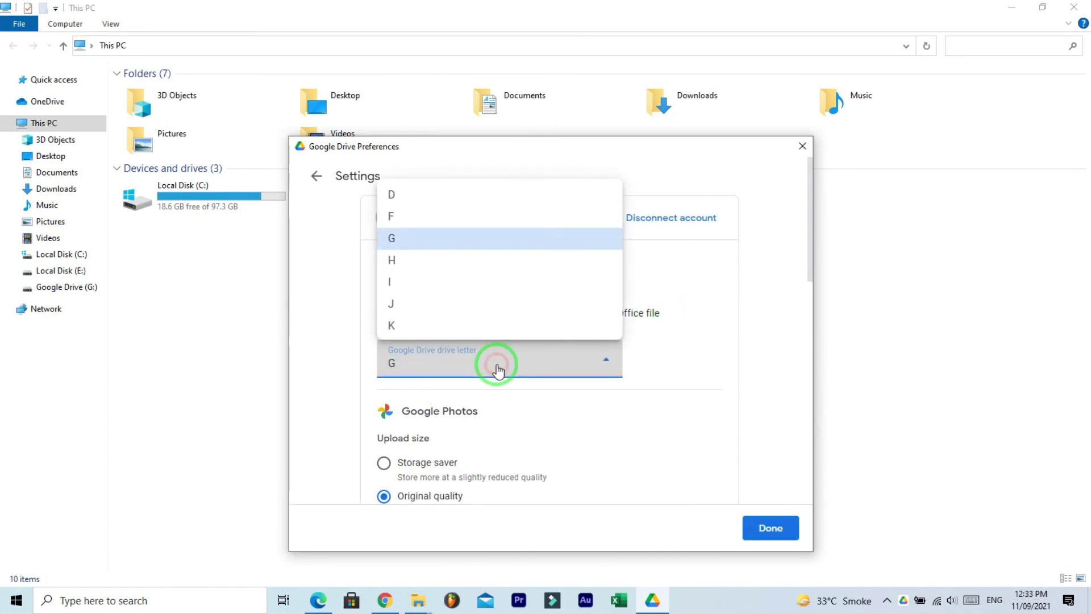
left_click(425, 264)
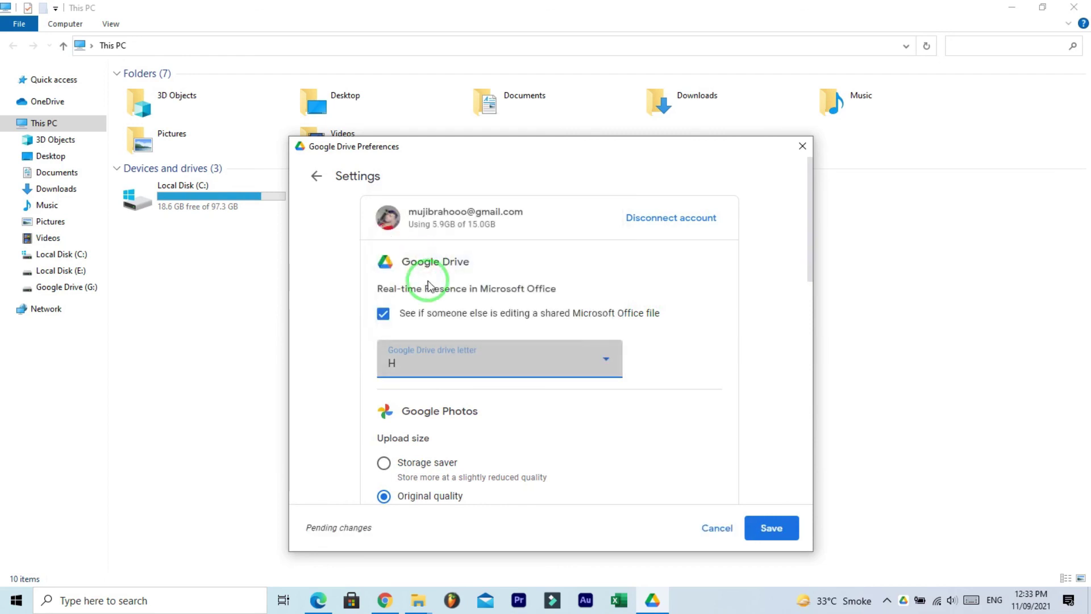
left_click(779, 528)
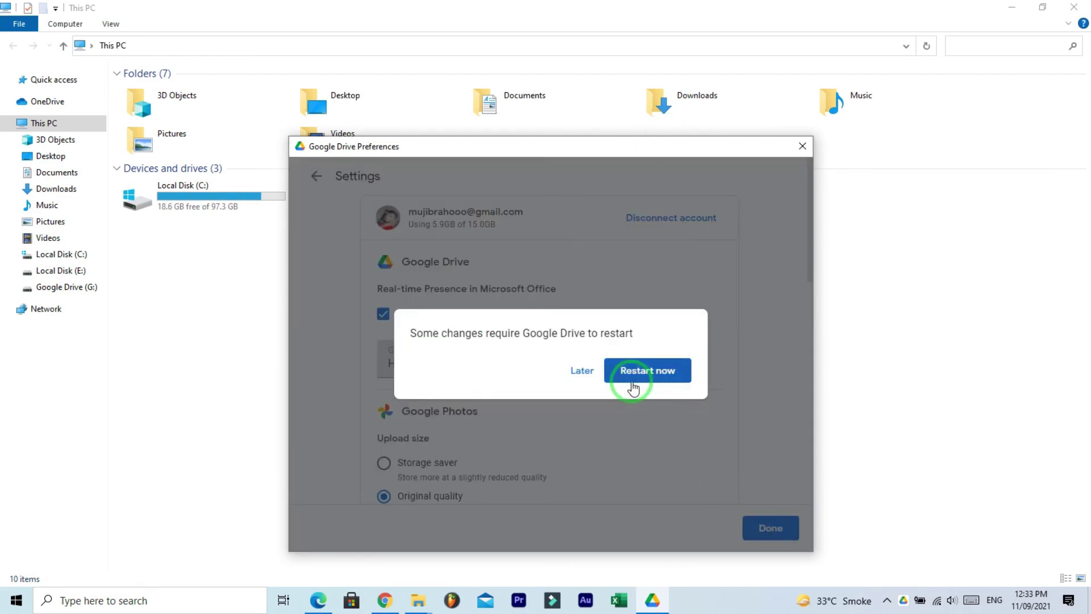
left_click(582, 370)
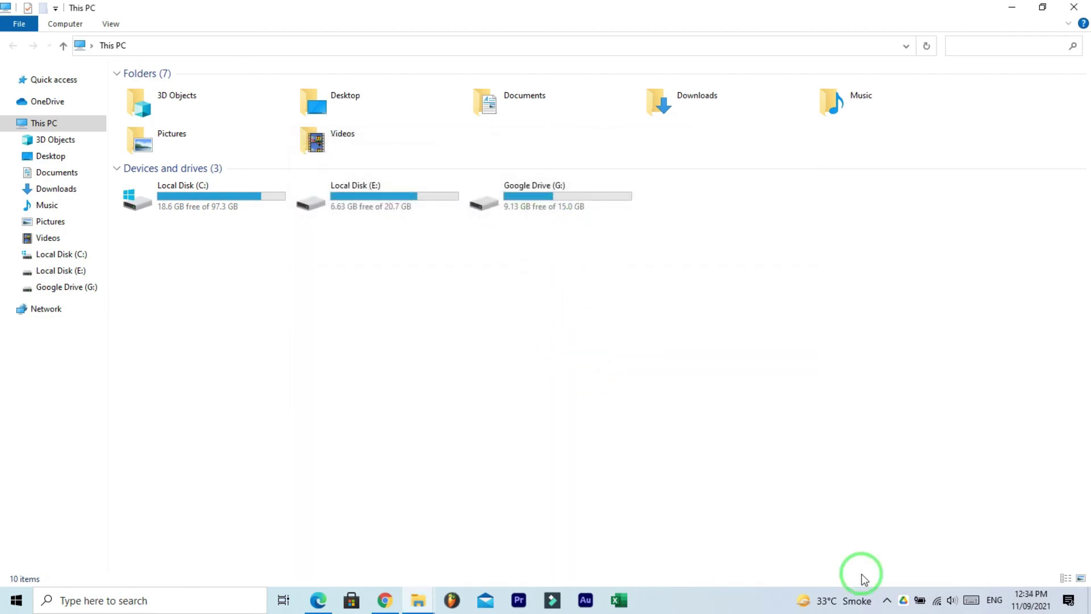
Reopen the Google Drive settings from the status window, review the drive letter and other options, and close Preferences
left_click(903, 602)
left_click(892, 322)
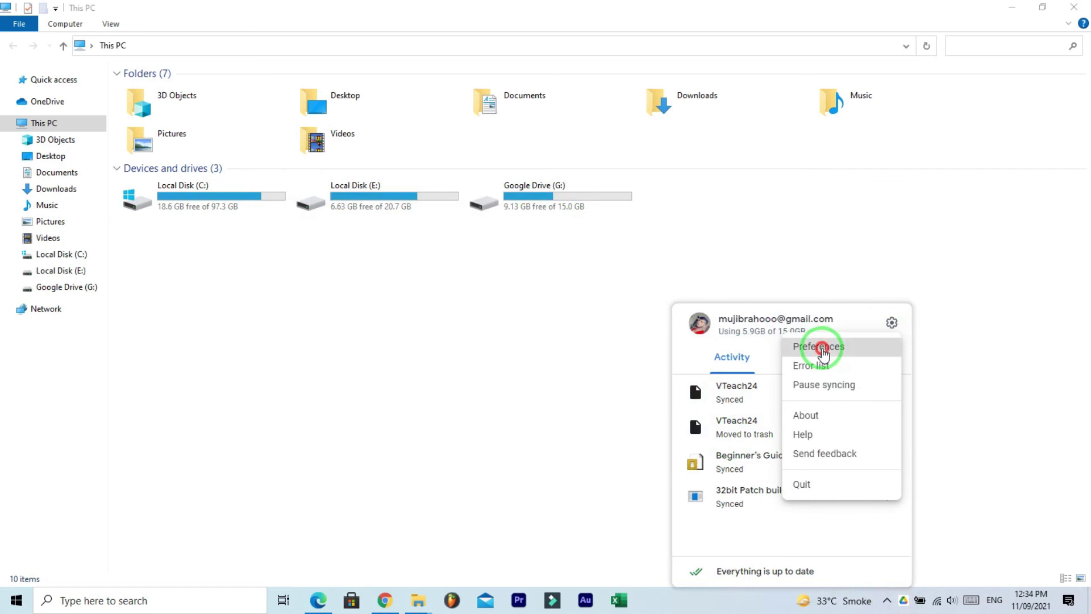
left_click(813, 349)
left_click(755, 176)
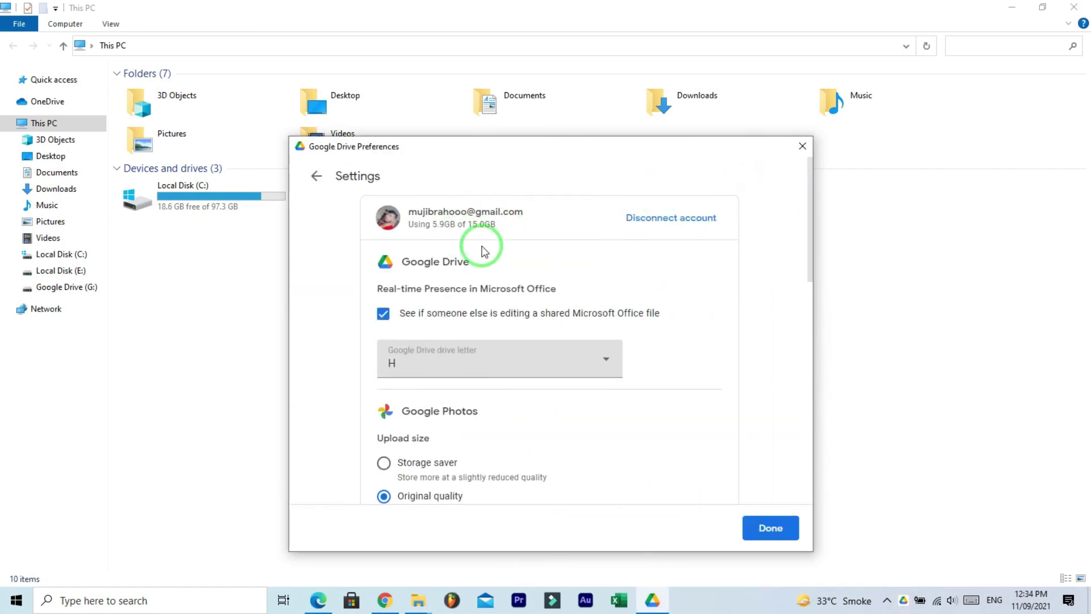
scroll(567, 421, "down", 1)
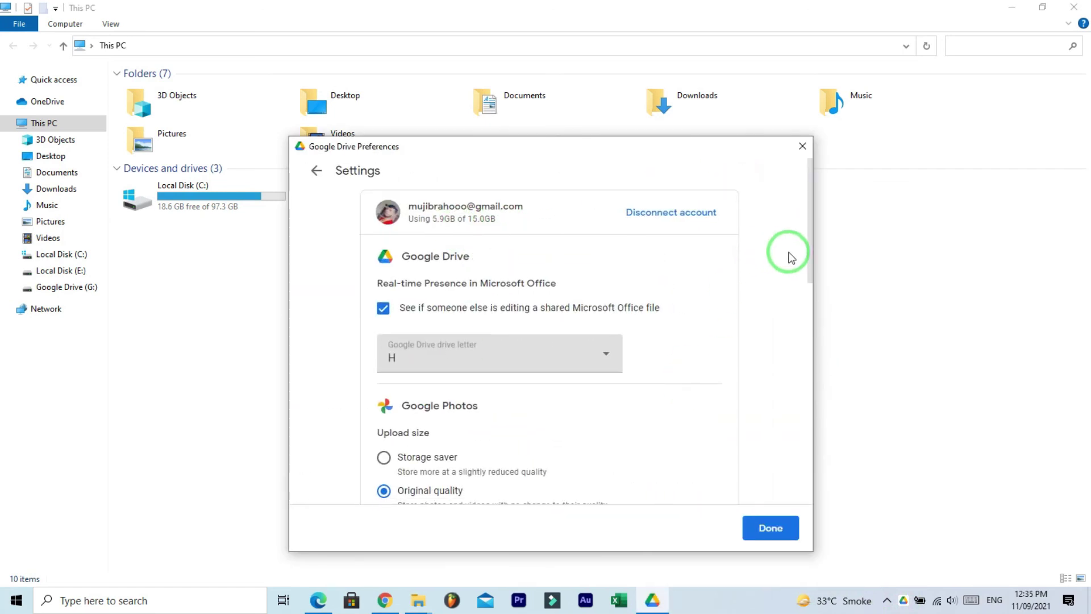
left_click_drag(810, 257, 811, 437)
left_click(802, 146)
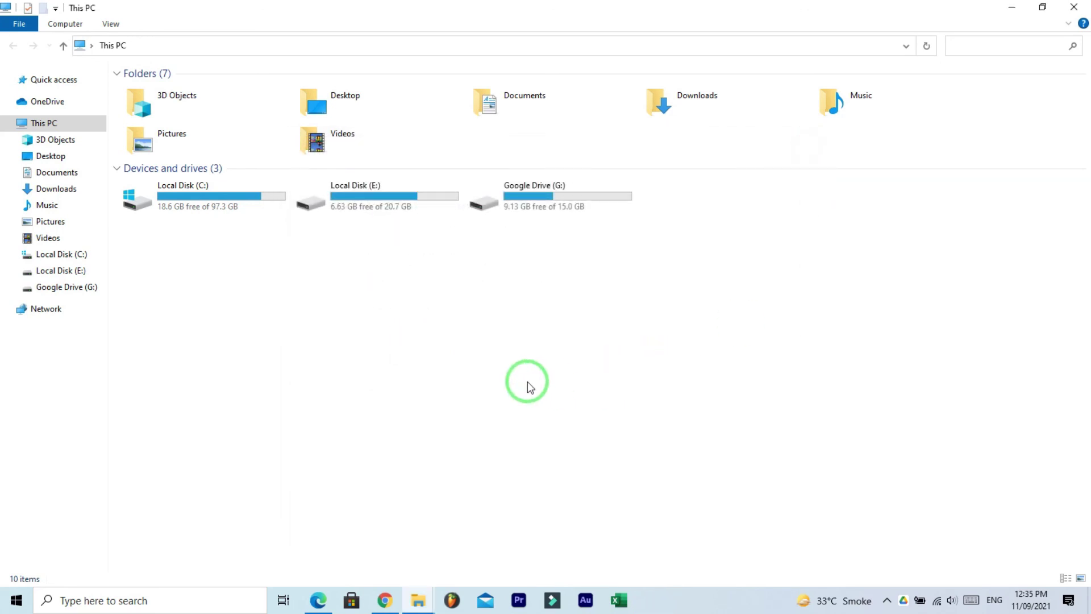